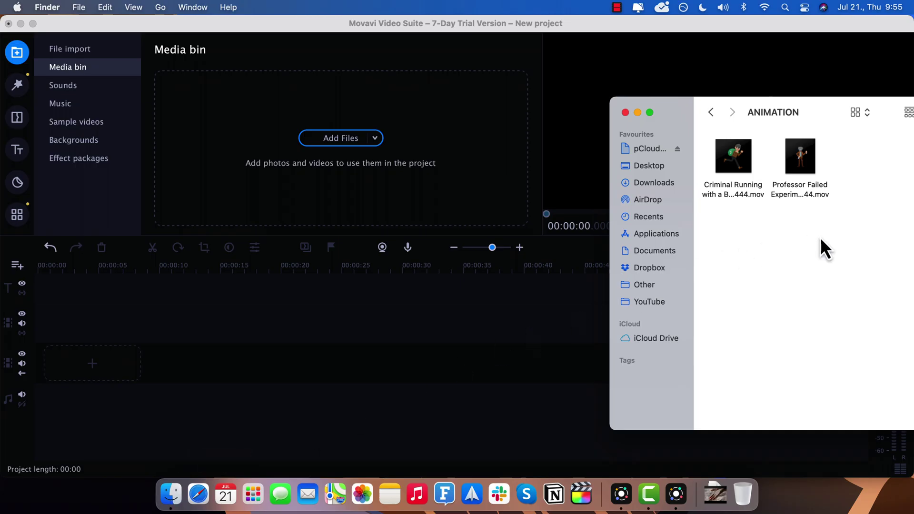
- Drag the Criminal Running and Professor Failed .mov files from Finder into the Movavi media bin
left_click_drag(821, 238, 323, 158)
- Make the editor full screen and place the Blue Sunburst background on the timeline
left_click(305, 157)
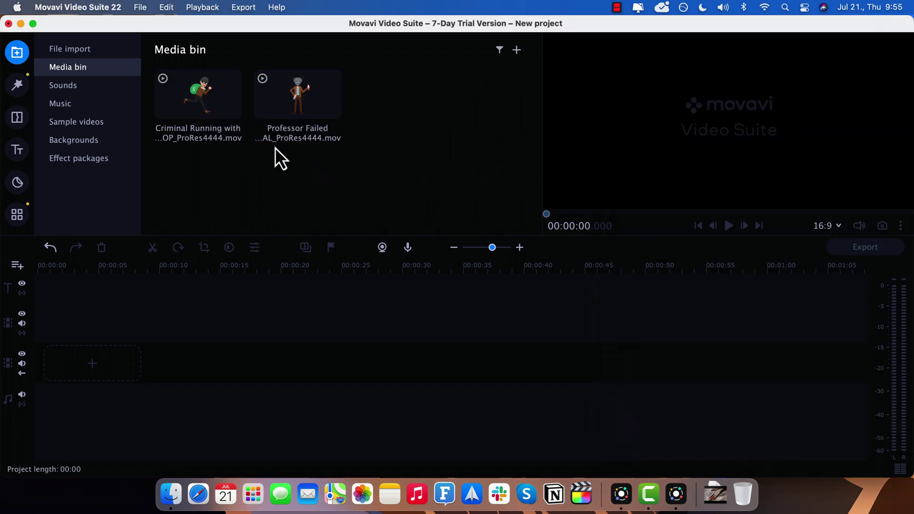
left_click(34, 25)
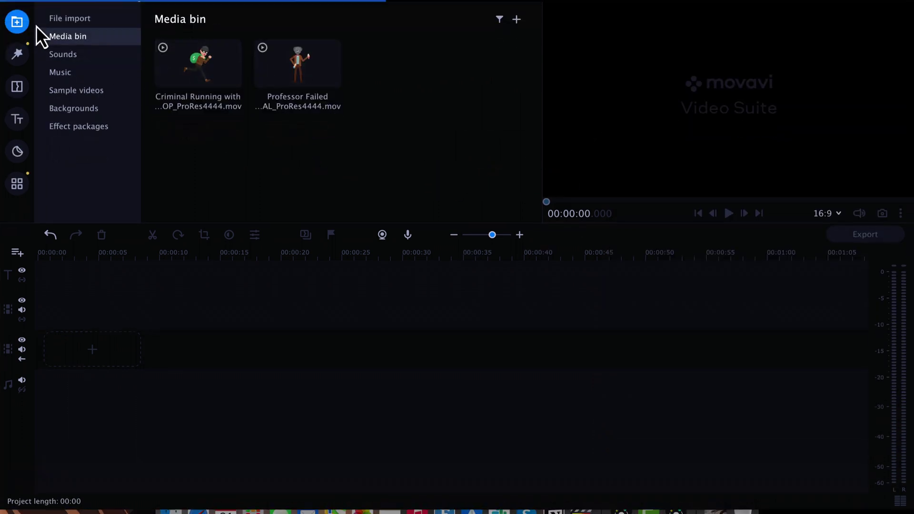
left_click(91, 107)
left_click_drag(202, 145, 60, 340)
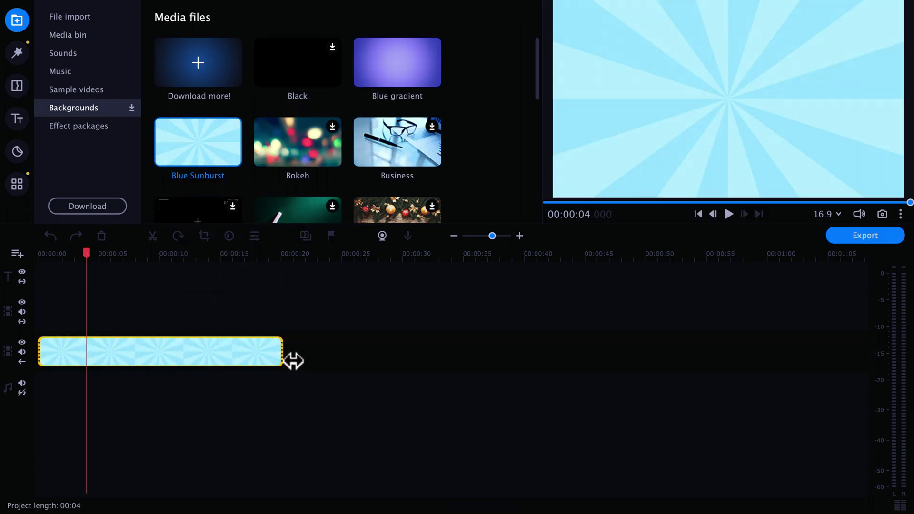
- Stack the robber then professor clips above the background and play from about five seconds
left_click(85, 39)
left_click_drag(204, 79, 39, 305)
left_click(17, 21)
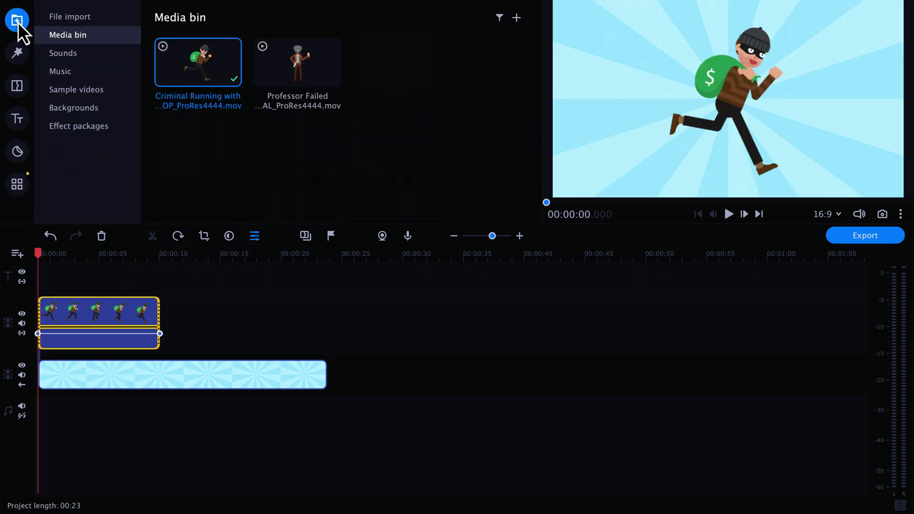
left_click_drag(289, 71, 206, 276)
left_click_drag(165, 313, 161, 311)
left_click_drag(115, 255, 103, 256)
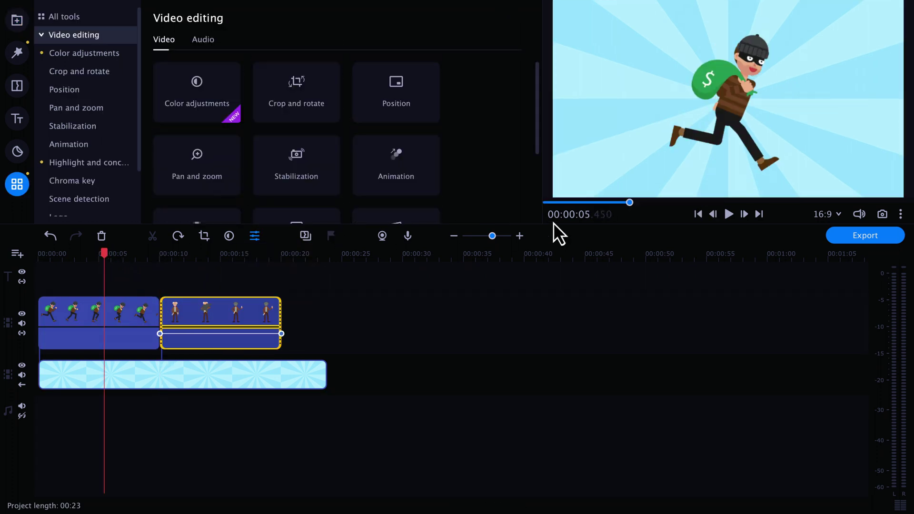
left_click(726, 215)
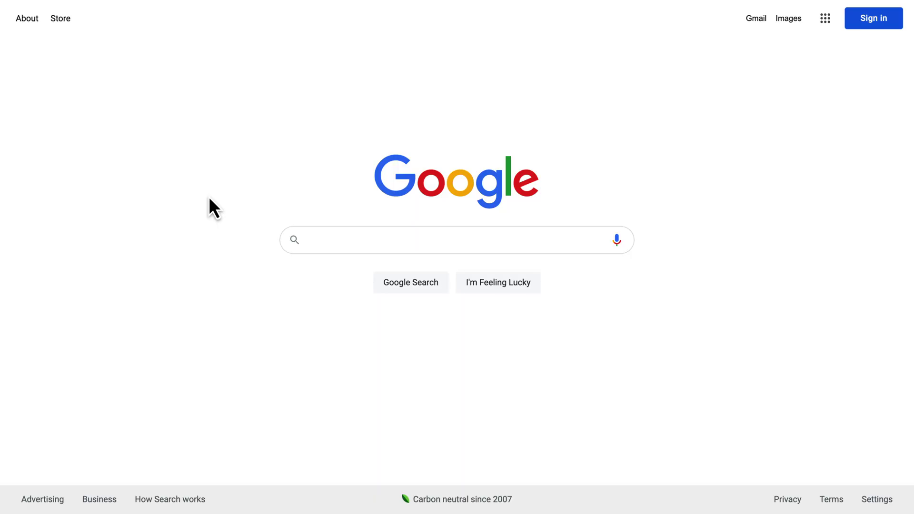
- Search Google for 'stock animation' and open the VideoPlasty result
type("stock animation")
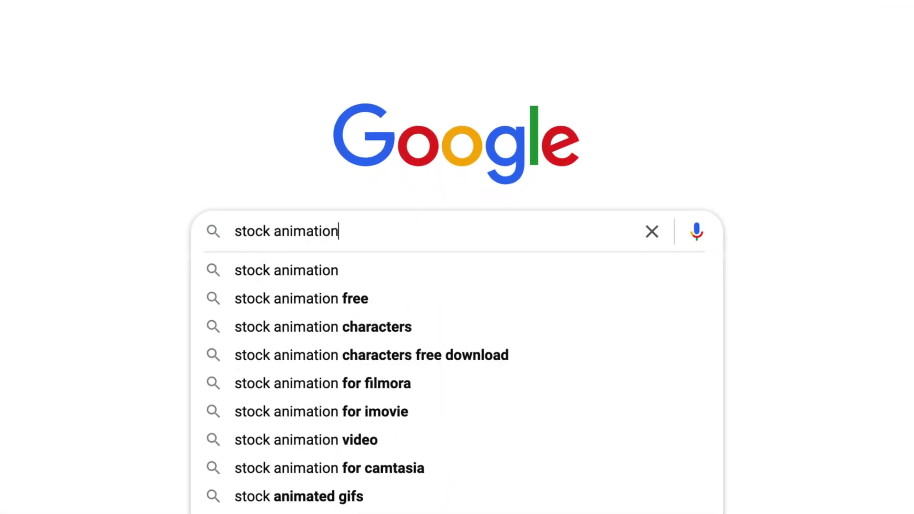
key("Return")
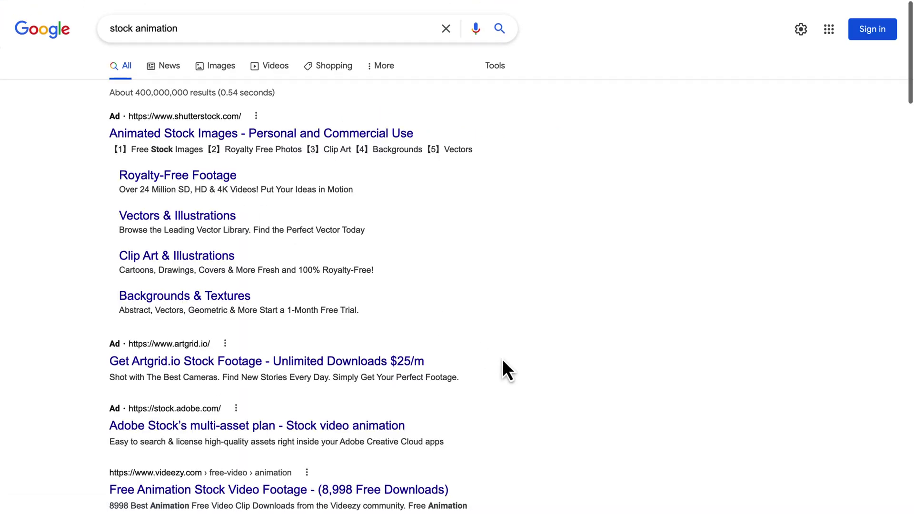
scroll(503, 362, "down", 5)
scroll(504, 361, "down", 4)
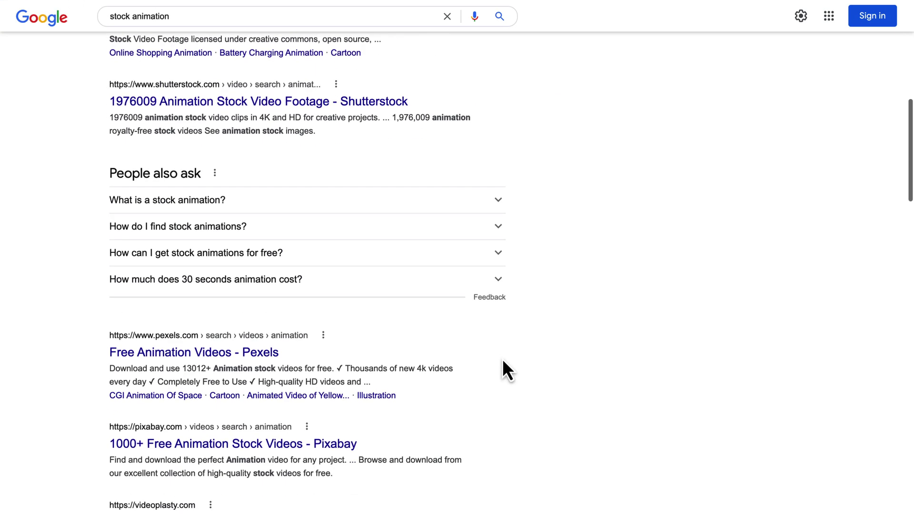
scroll(504, 361, "down", 3)
scroll(504, 362, "down", 3)
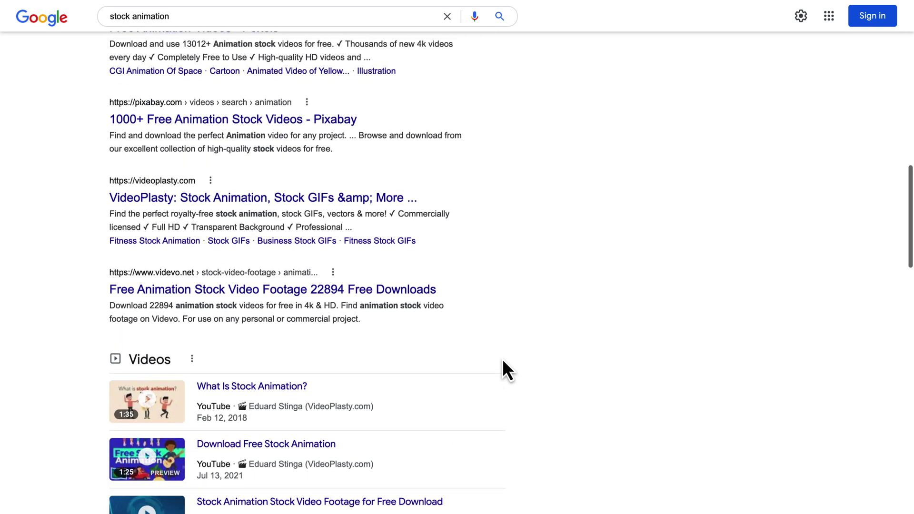
scroll(504, 362, "up", 1)
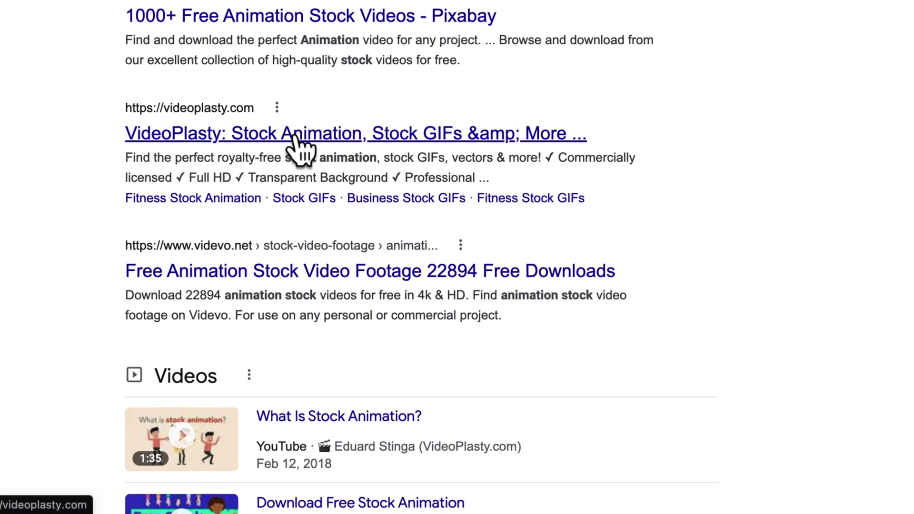
left_click(295, 135)
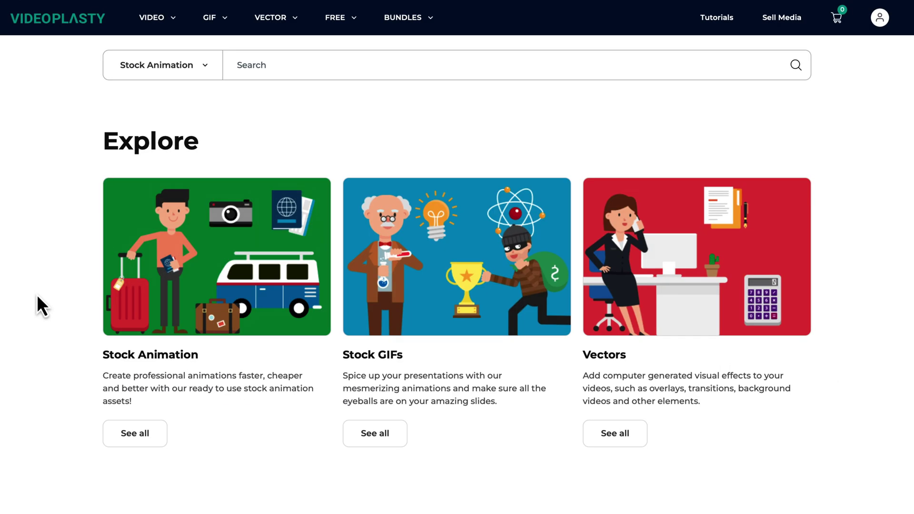
- Go to VideoPlasty's stock animation section and list all free stock animations
left_click(204, 232)
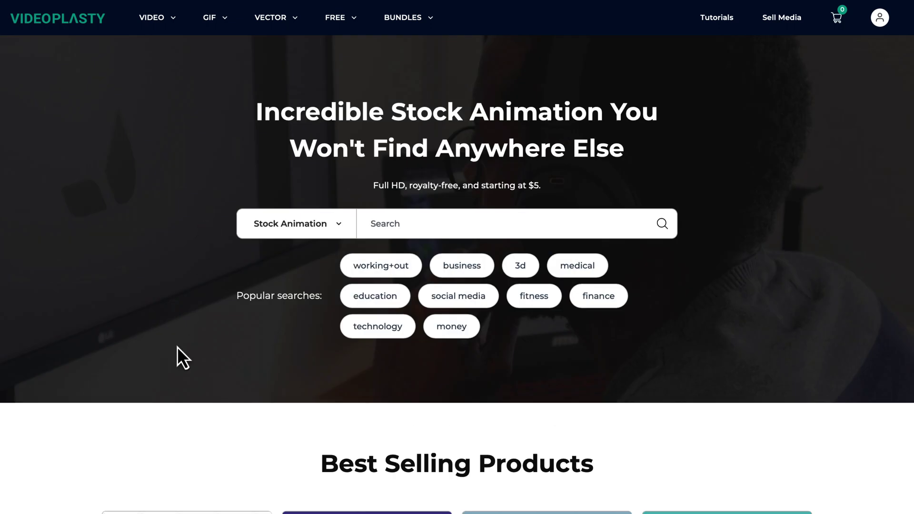
scroll(183, 357, "down", 7)
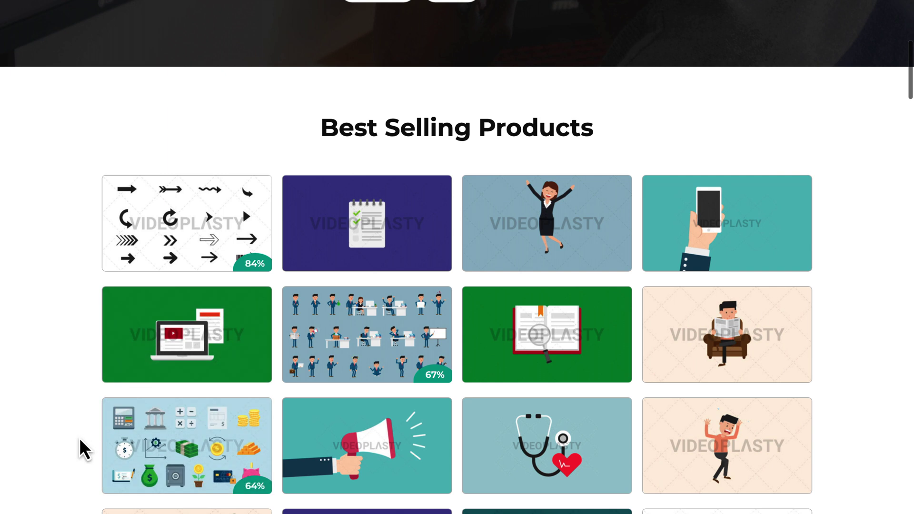
scroll(79, 440, "down", 12)
scroll(80, 441, "down", 11)
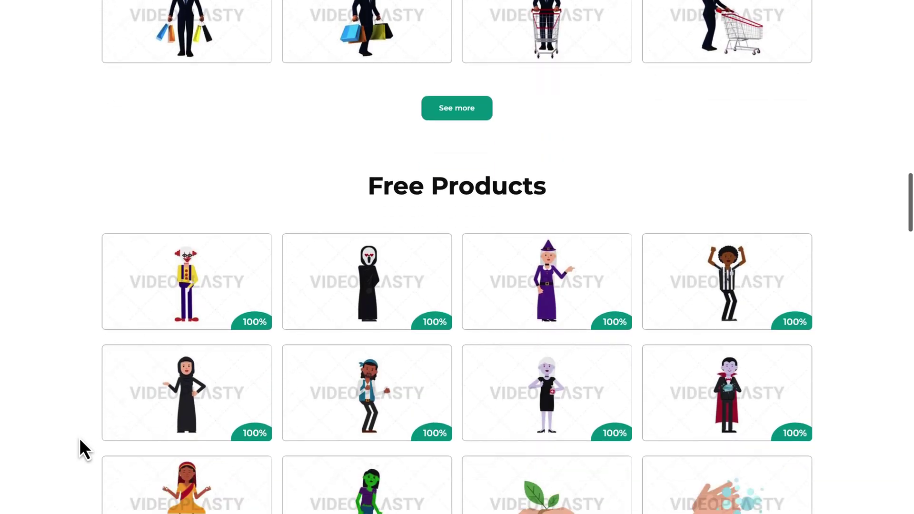
scroll(79, 438, "down", 3)
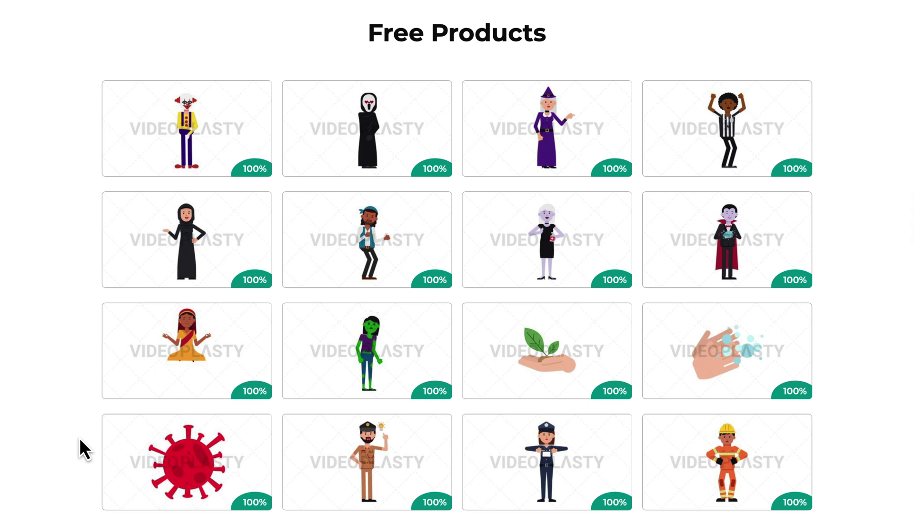
scroll(79, 438, "down", 2)
left_click(422, 459)
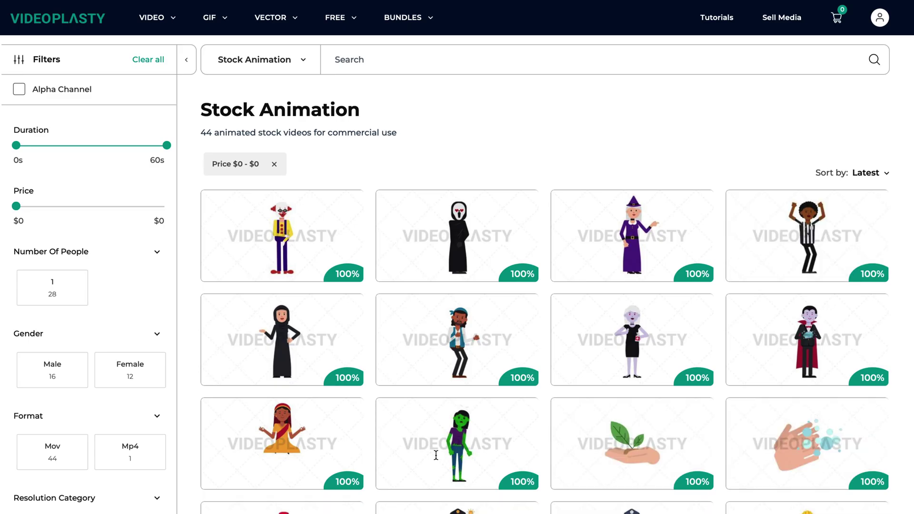
scroll(368, 391, "down", 2)
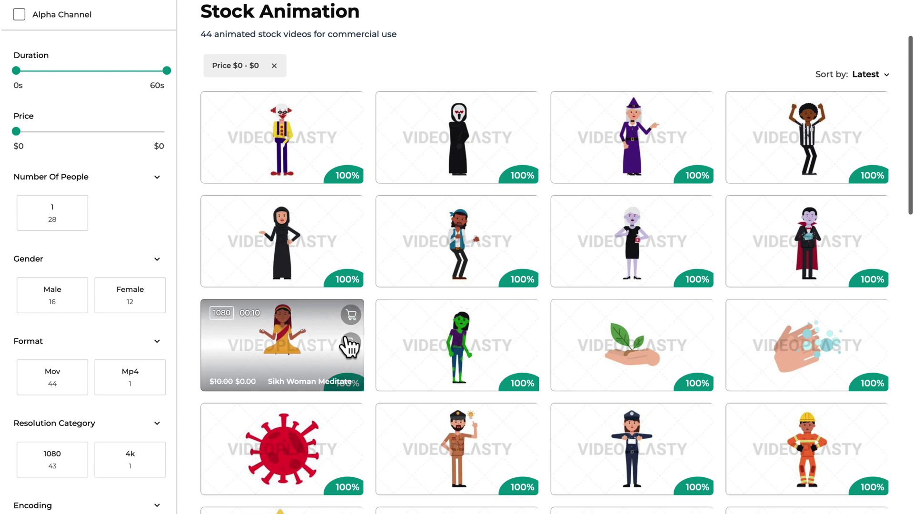
- Add Sikh Woman Meditate, Romani Man Dancing and Jesus Pointing Above to the cart
left_click(353, 321)
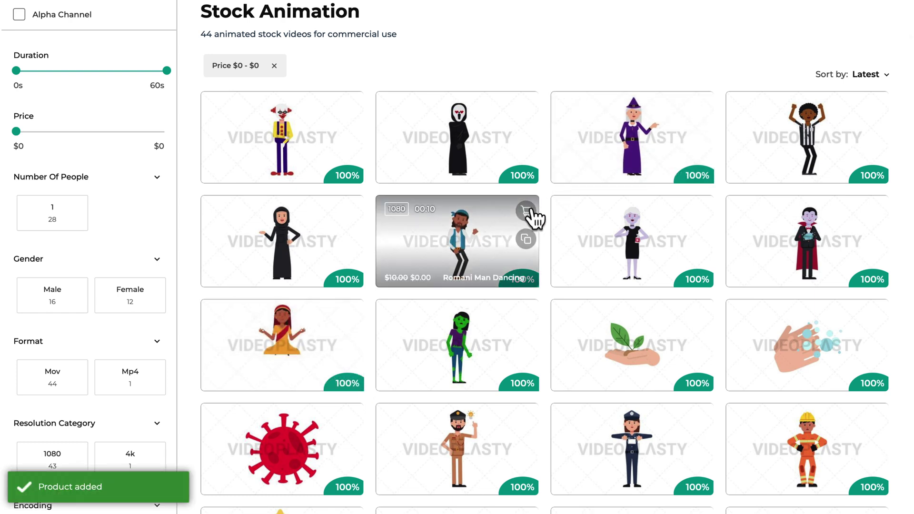
left_click(526, 211)
scroll(553, 259, "down", 3)
scroll(556, 265, "down", 1)
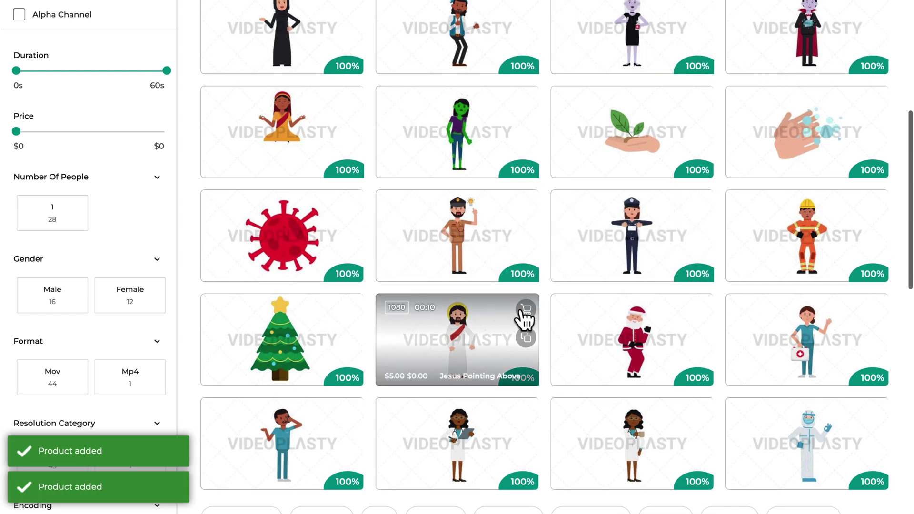
left_click(526, 310)
- Add Santa Claus Dancing to the cart from its product page and proceed to checkout
left_click(644, 312)
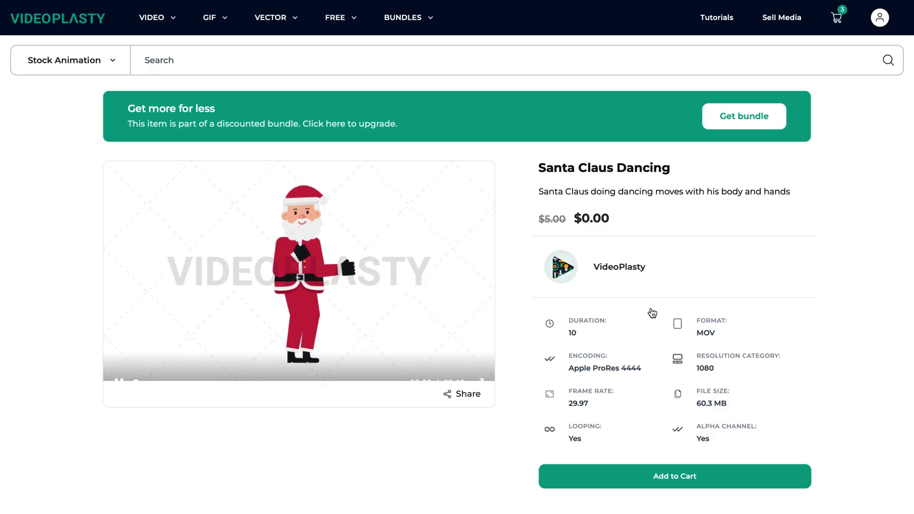
left_click(641, 469)
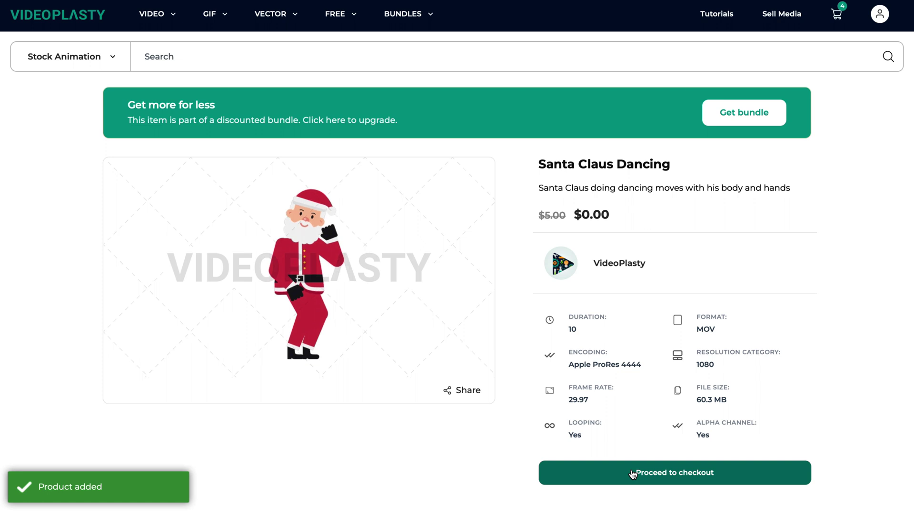
left_click(633, 473)
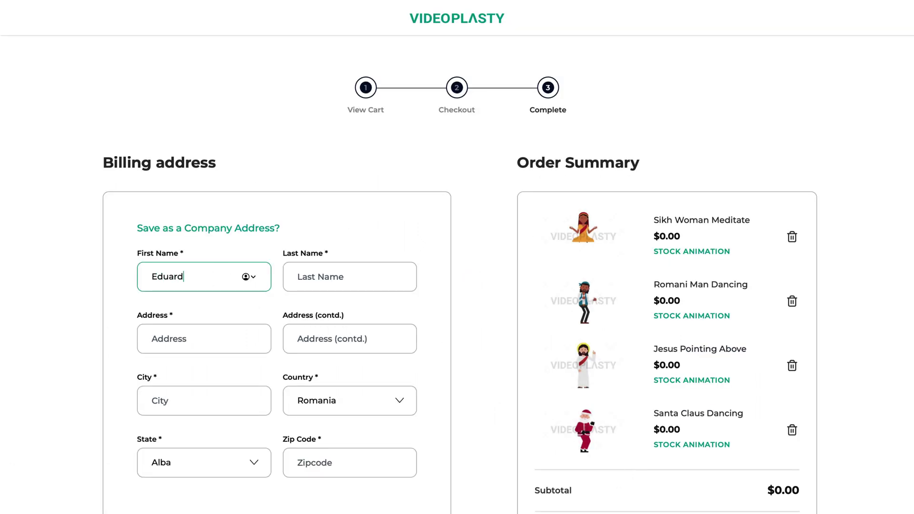
- Start entering the Travel search term in the Stock Animation search
type("t")
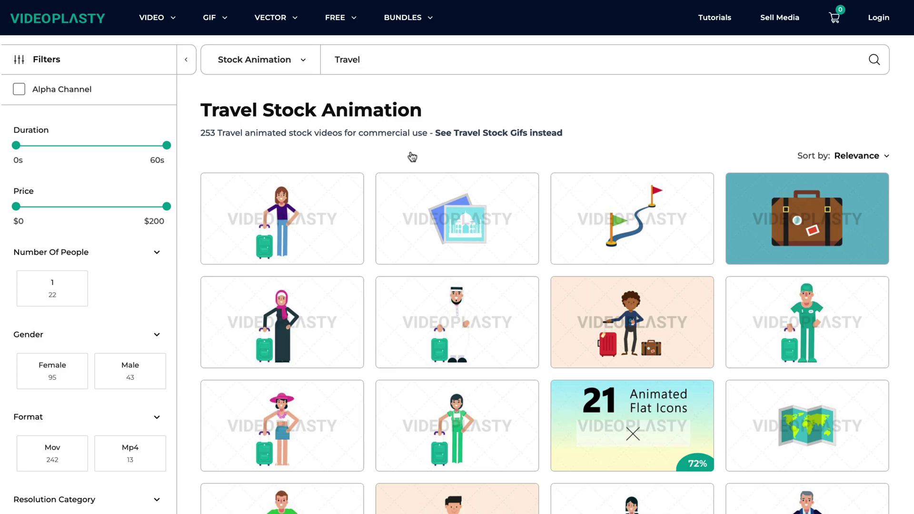
- Open Normie Man Traveling, then its Normie Man character pack, skimming the pack preview
scroll(365, 156, "down", 5)
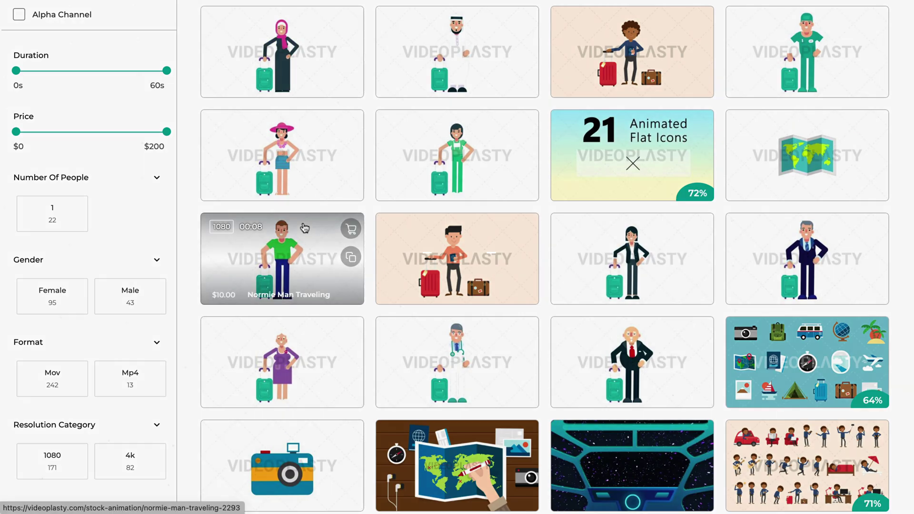
left_click(313, 221)
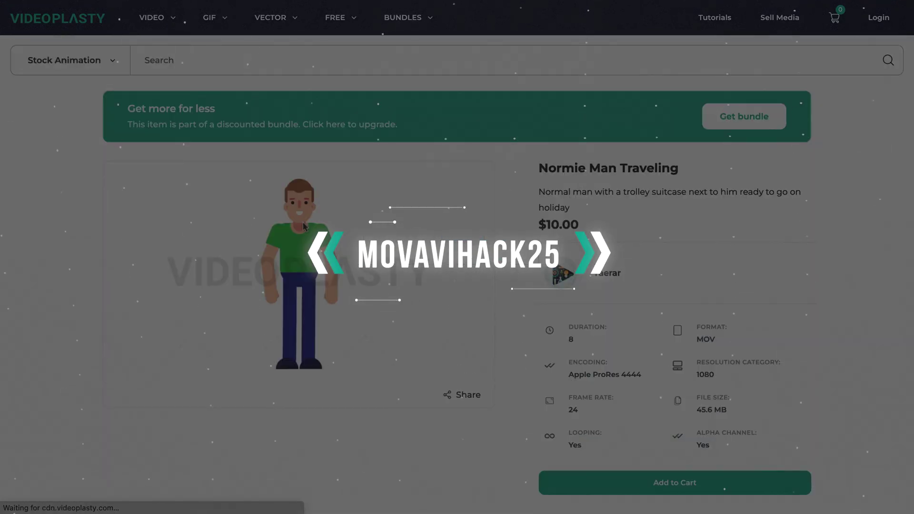
scroll(381, 238, "down", 6)
scroll(506, 254, "down", 8)
scroll(187, 290, "up", 10)
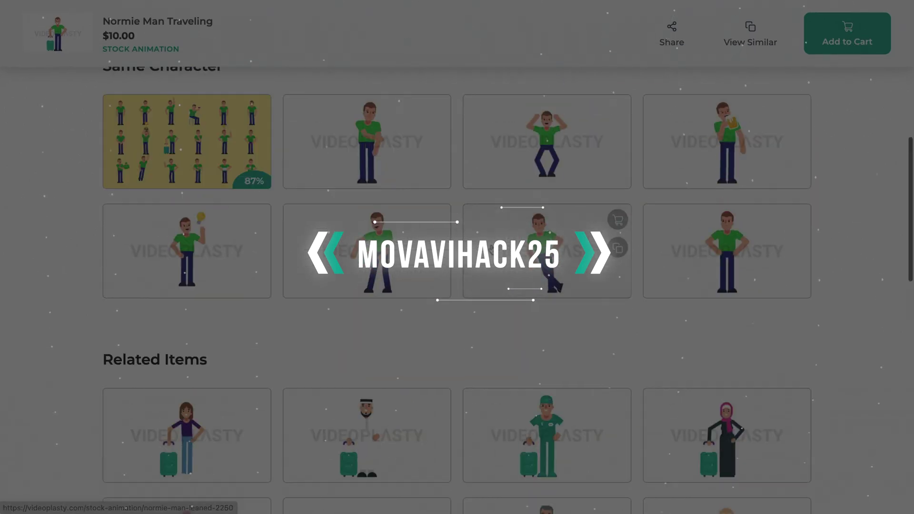
left_click(184, 289)
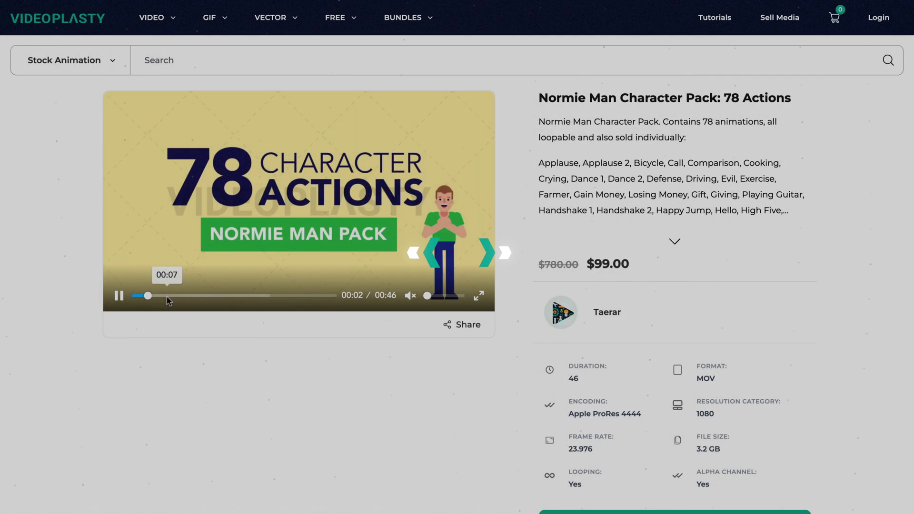
left_click(193, 297)
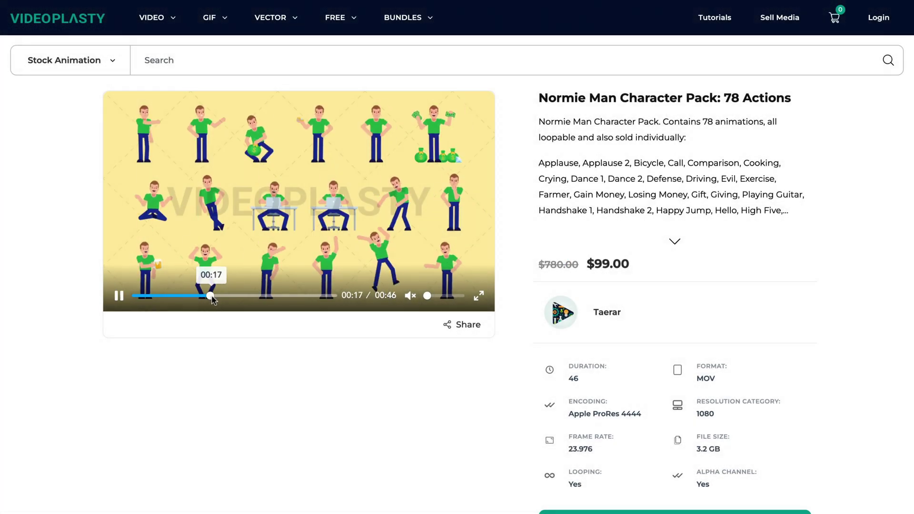
left_click(249, 296)
- Browse the full list of discounted packs from VIDEO > Bundles
mouse_move(143, 34)
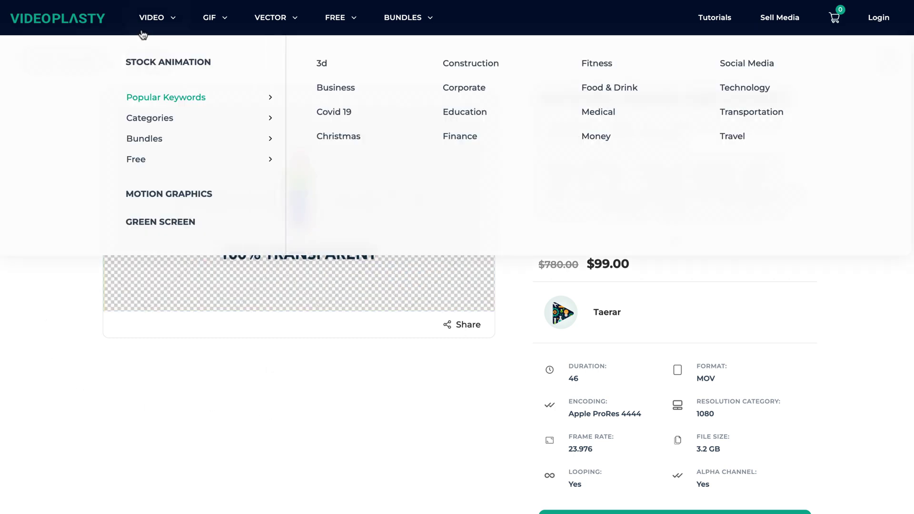
mouse_move(188, 138)
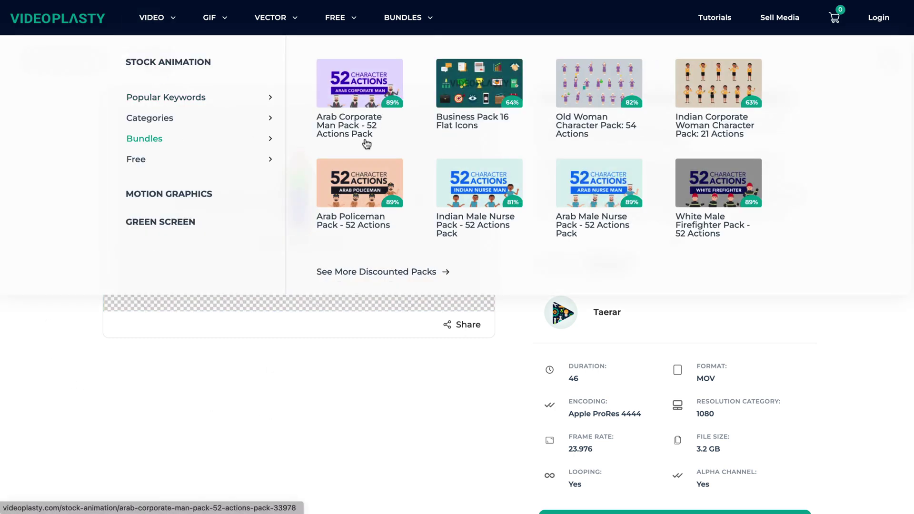
left_click(393, 272)
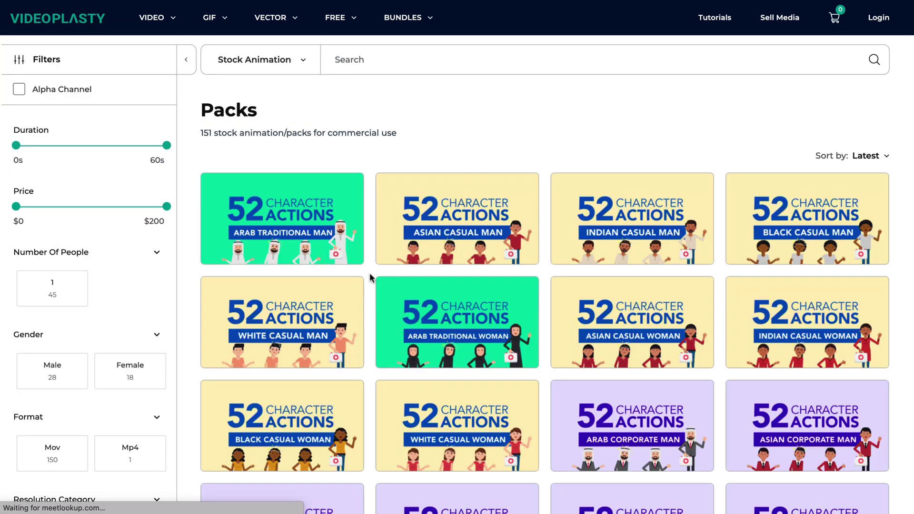
scroll(365, 274, "down", 3)
scroll(365, 274, "down", 3)
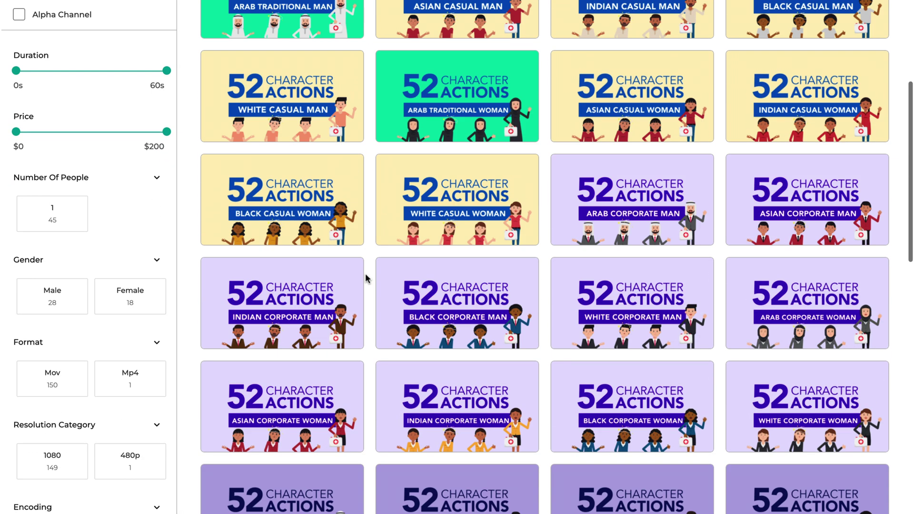
- Open the Black Corporate Man Pack page and preview it at 00:04 and 00:11
left_click(434, 284)
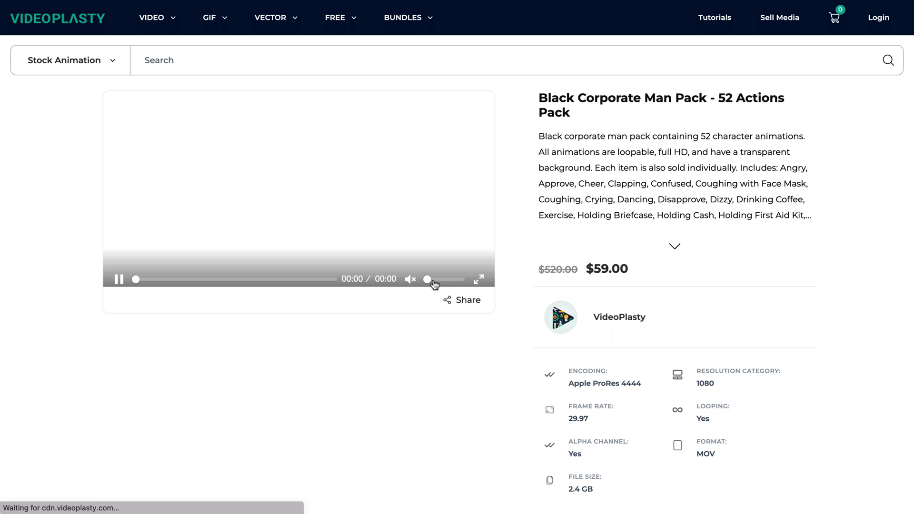
left_click(156, 296)
left_click(177, 296)
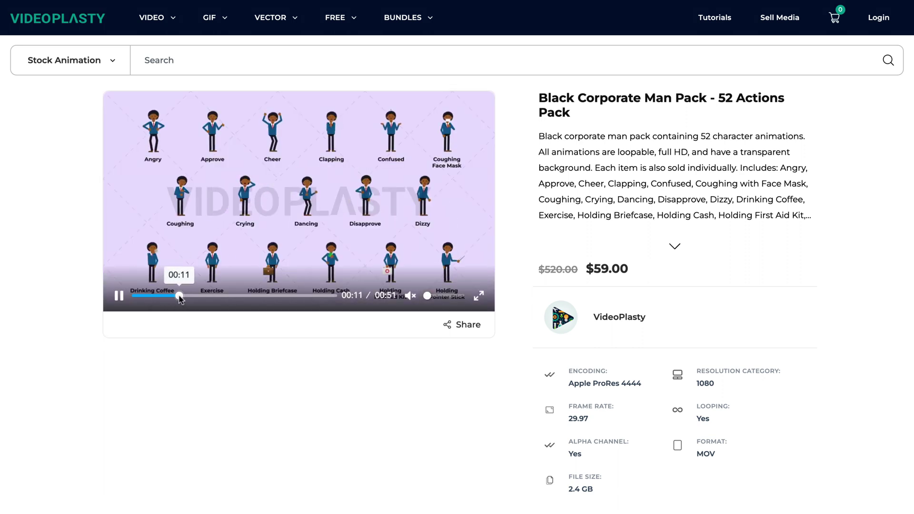
scroll(148, 367, "down", 6)
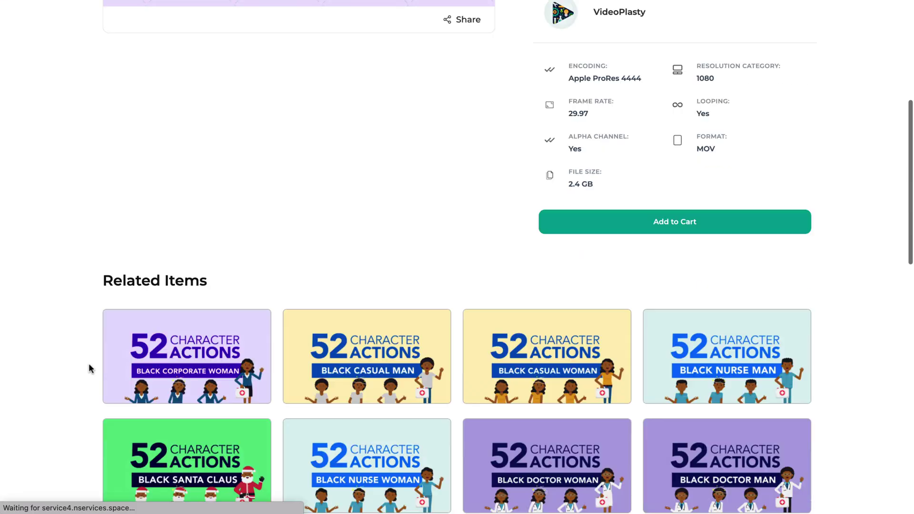
scroll(89, 365, "down", 4)
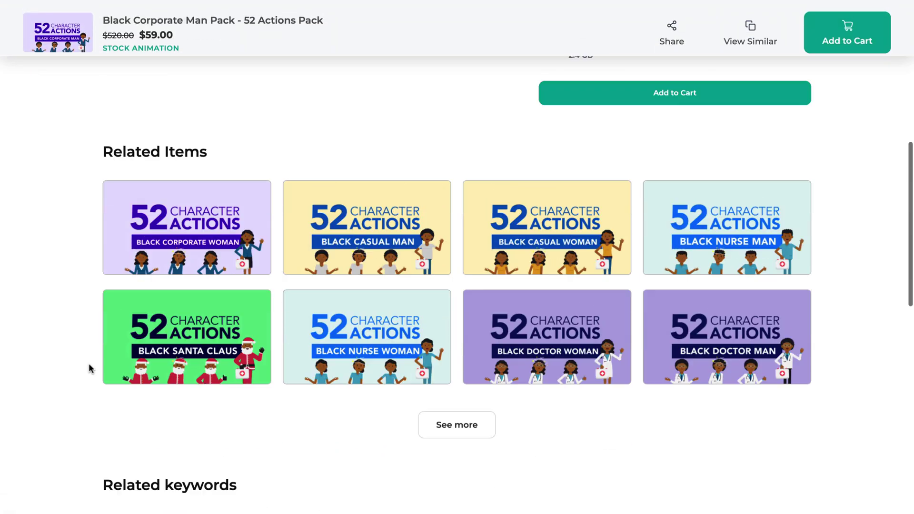